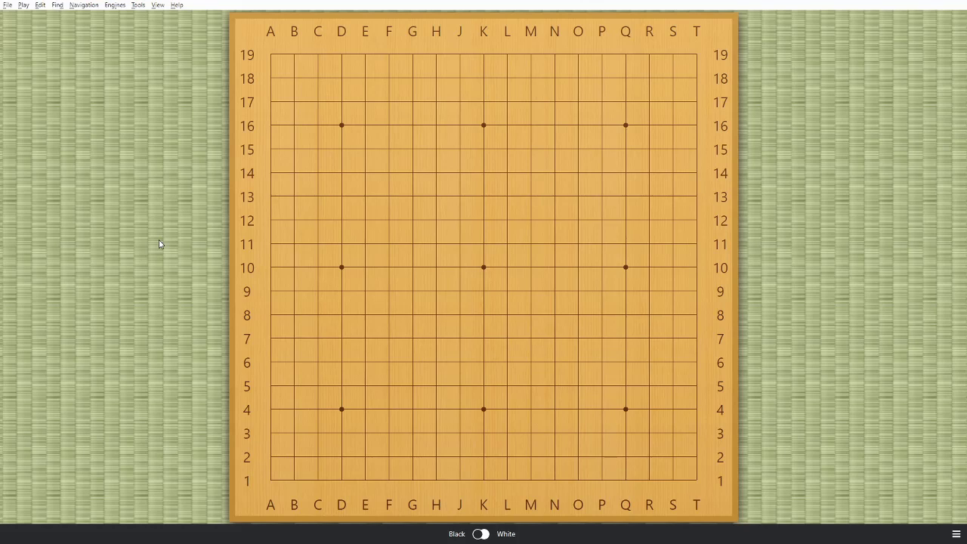
Look over the Engines menu entries on the empty board, then go to the File menu.
left_click(114, 7)
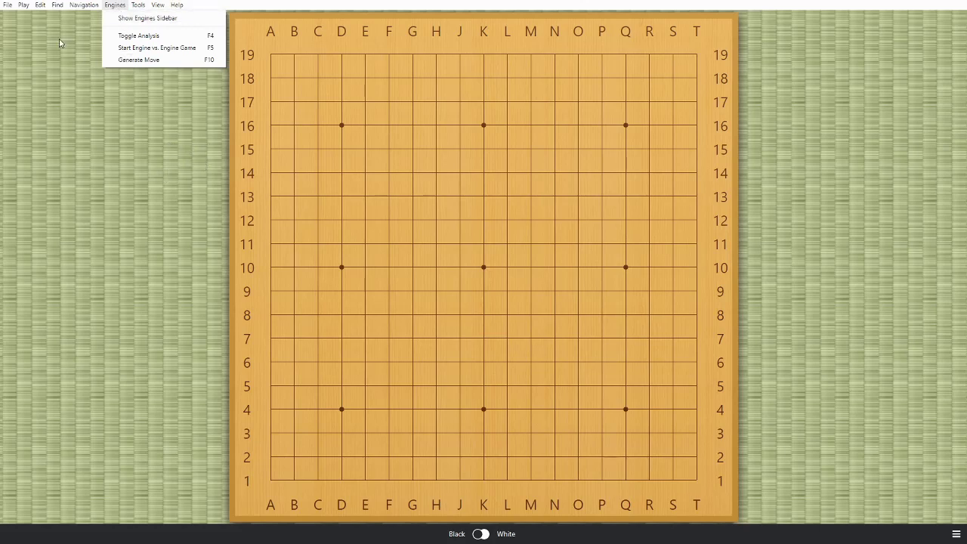
mouse_move(8, 9)
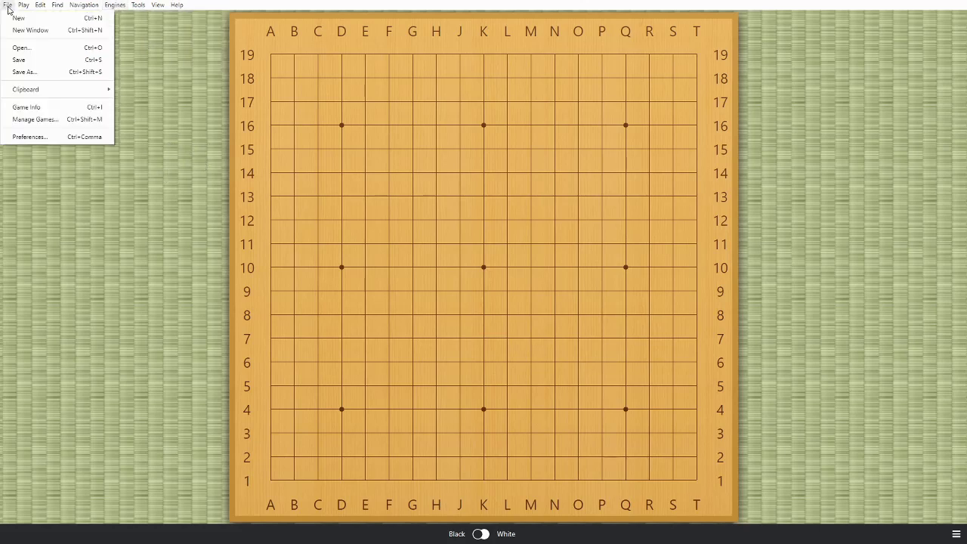
Open Game Info for the empty board and show the Attach Engine choices for Black.
left_click(34, 110)
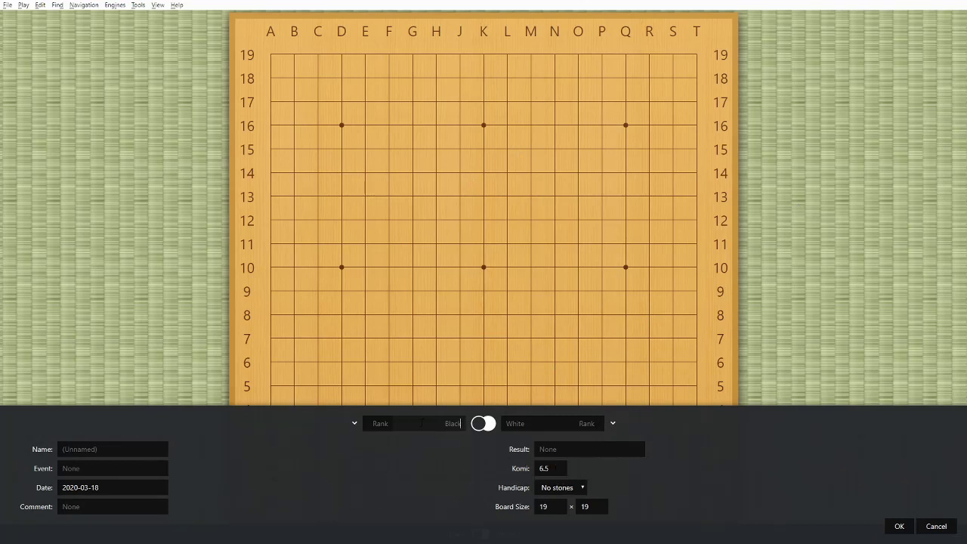
left_click(354, 425)
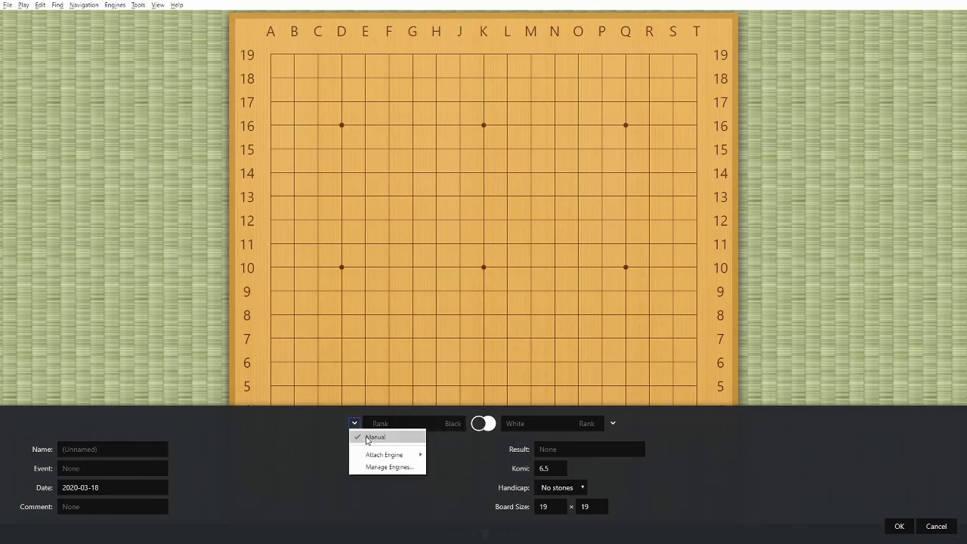
mouse_move(389, 456)
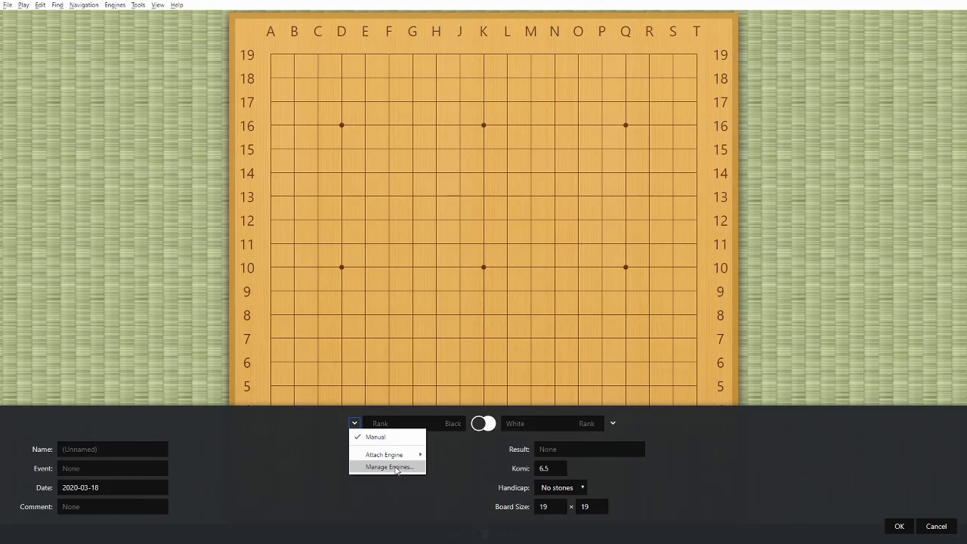
Open Manage Engines, review the two Leela Zero engines, and close the preferences.
left_click(396, 468)
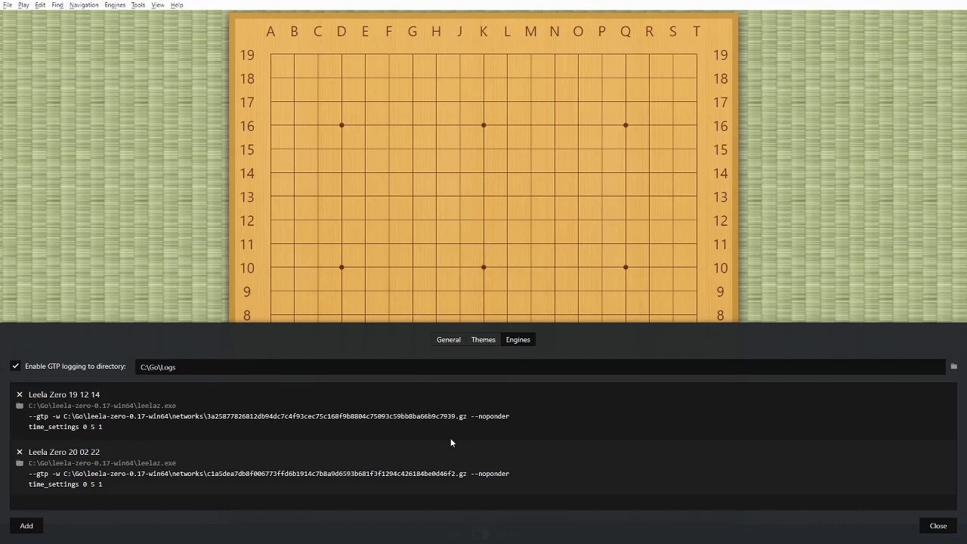
left_click(938, 525)
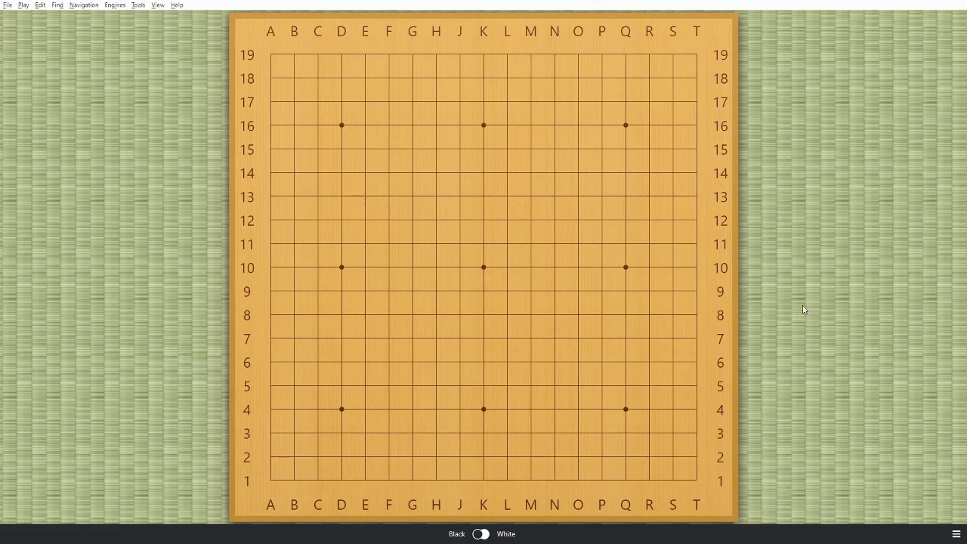
left_click(7, 6)
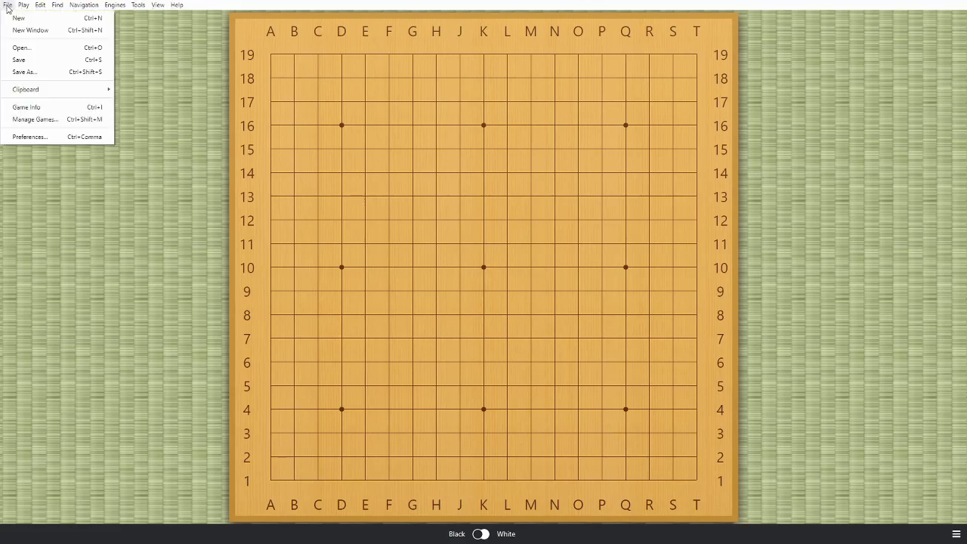
left_click(31, 107)
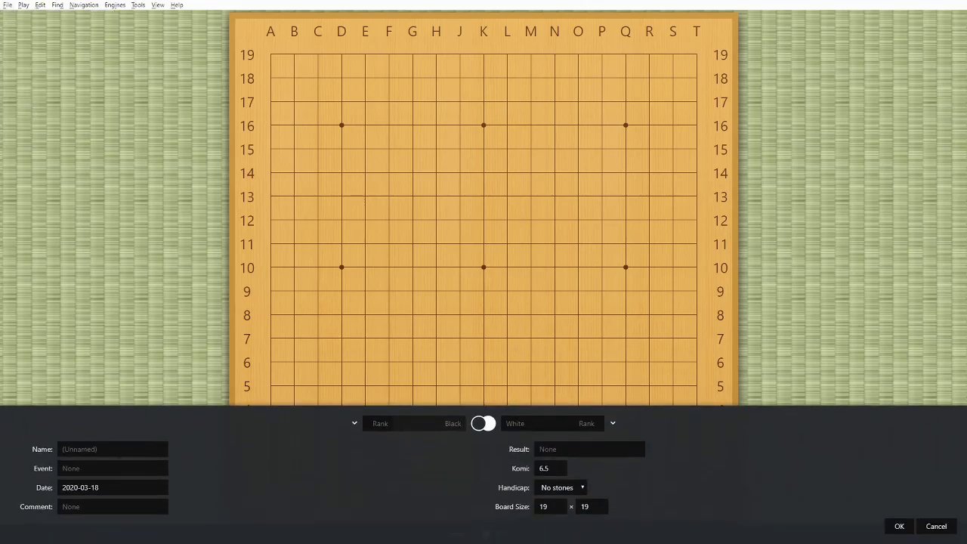
left_click(354, 424)
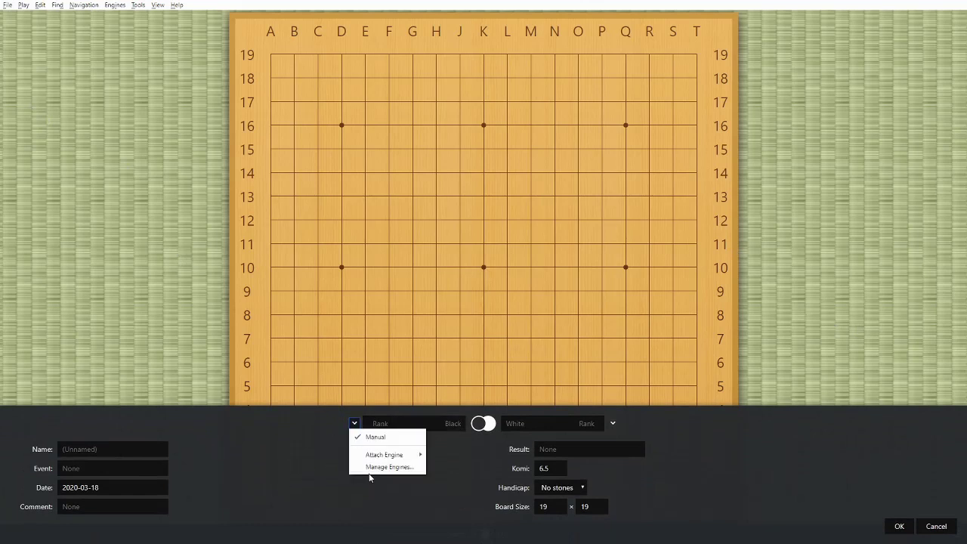
left_click(799, 169)
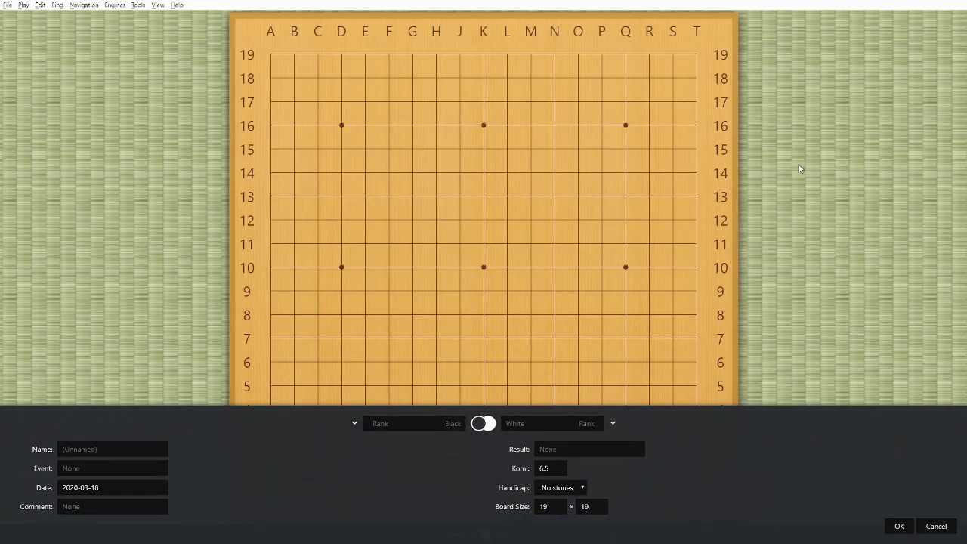
left_click(937, 527)
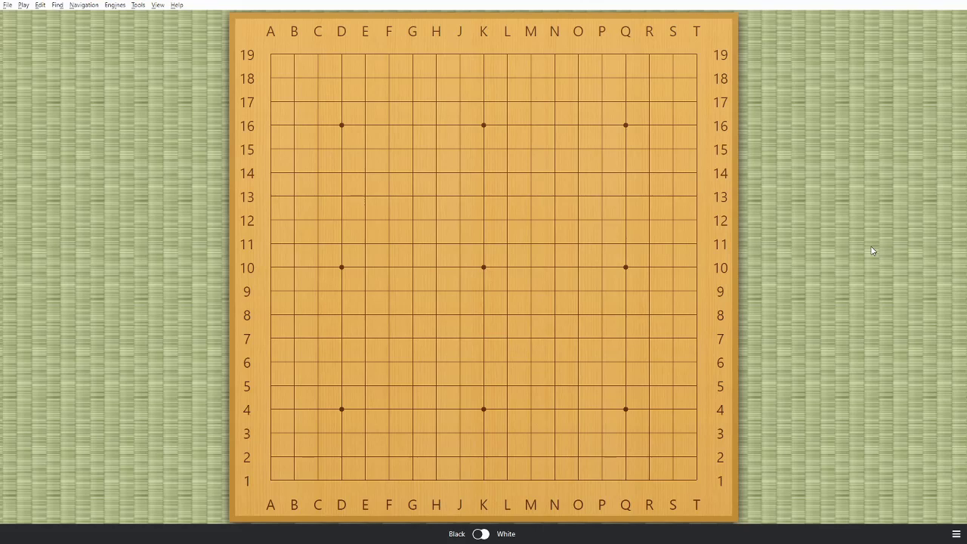
Check for updates and dismiss the notice that v0.50.1 is the latest version.
left_click(177, 6)
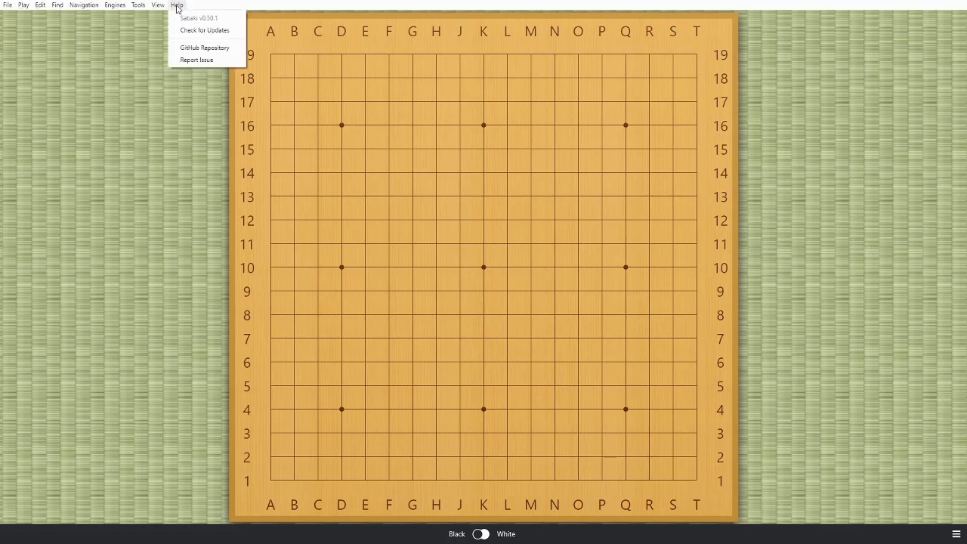
left_click(216, 31)
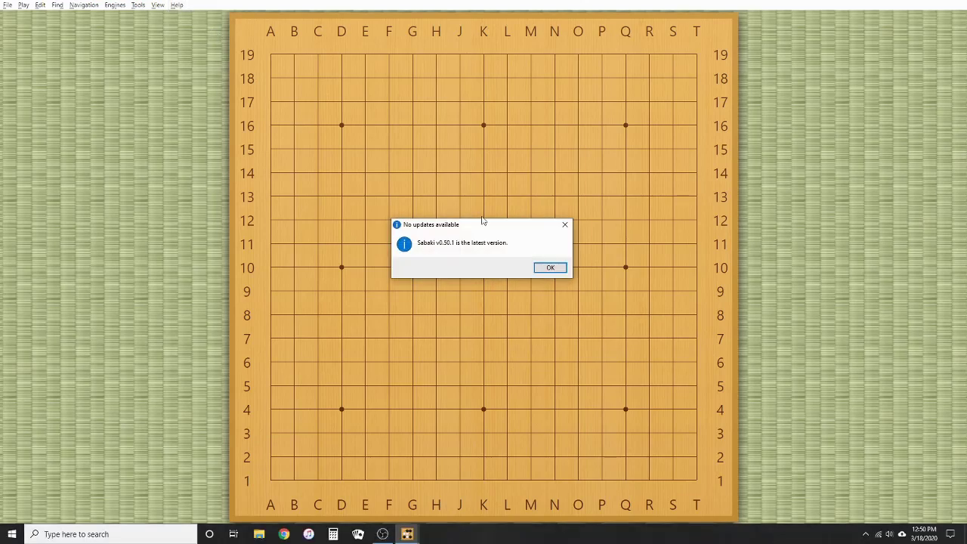
left_click(550, 269)
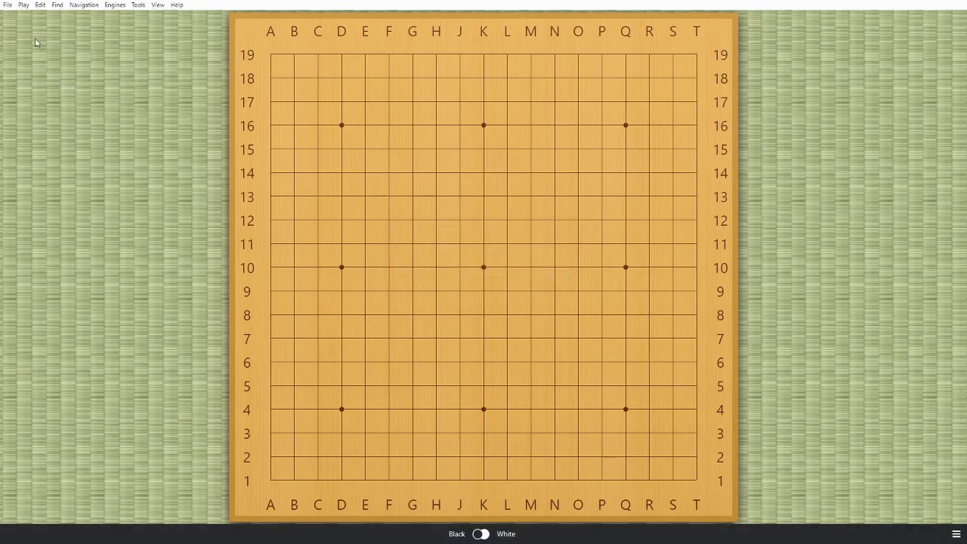
left_click(7, 5)
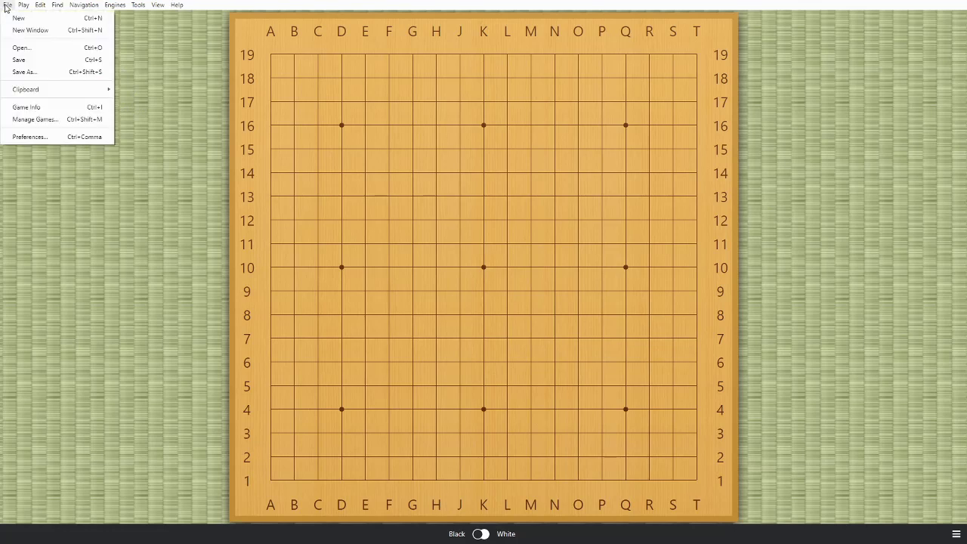
Add the newest SGF file in Manage Games and load the 16 Soldiers Game.
left_click(43, 121)
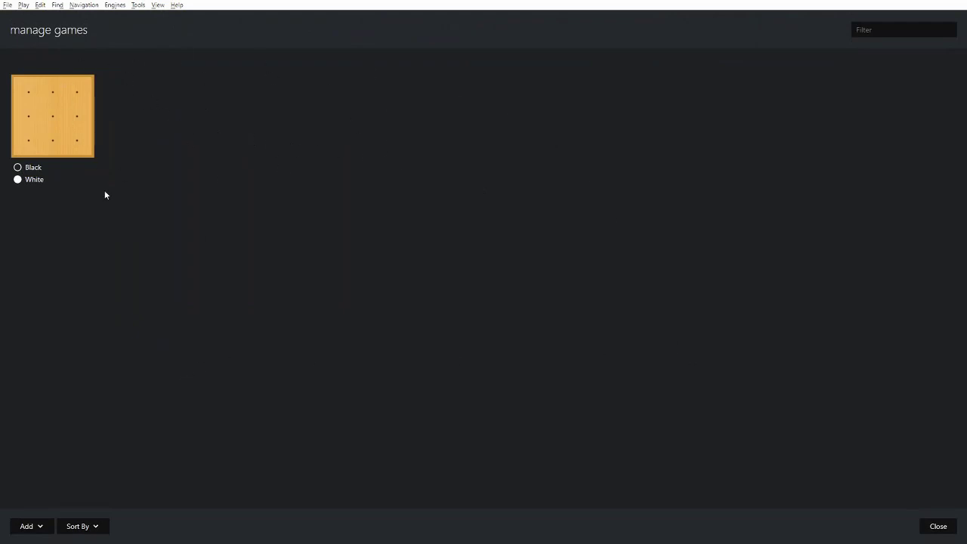
left_click(33, 526)
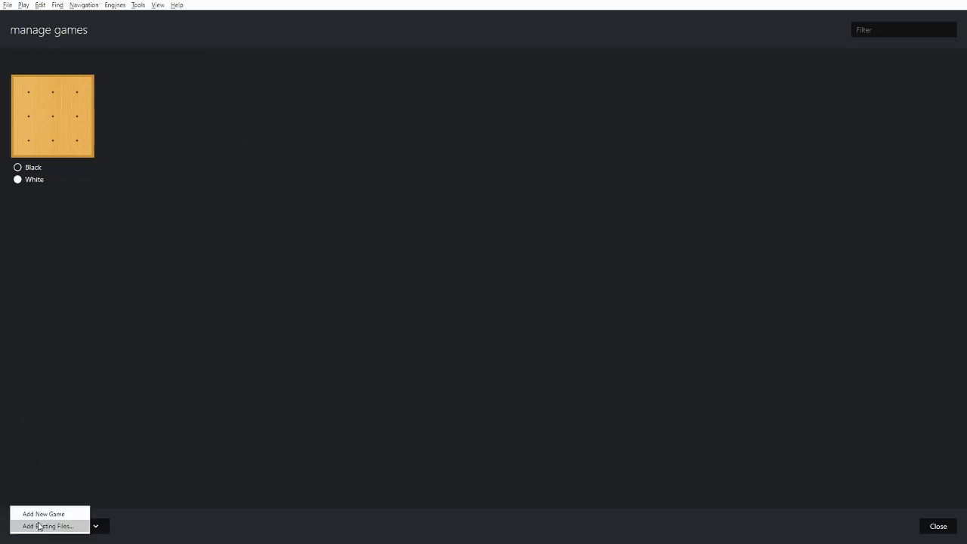
left_click(46, 526)
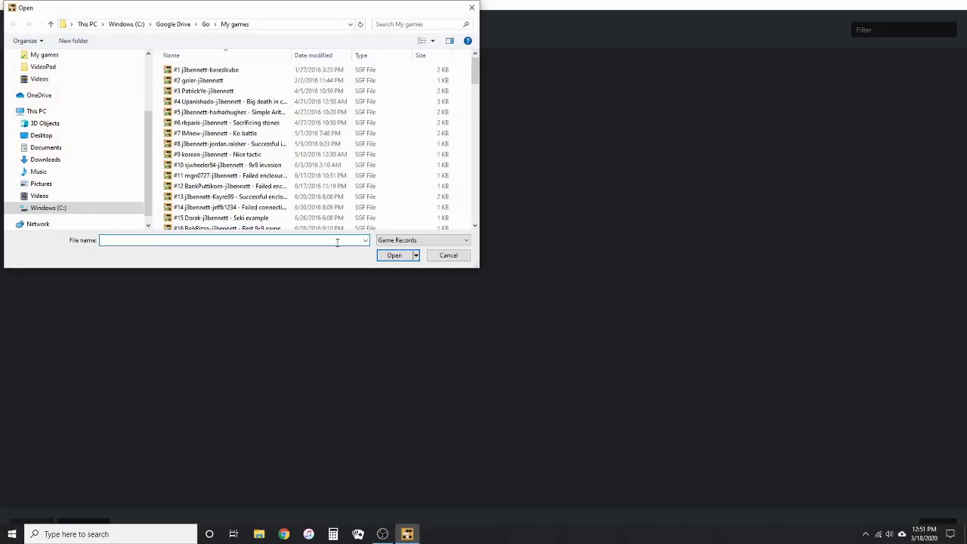
left_click_drag(475, 71, 488, 225)
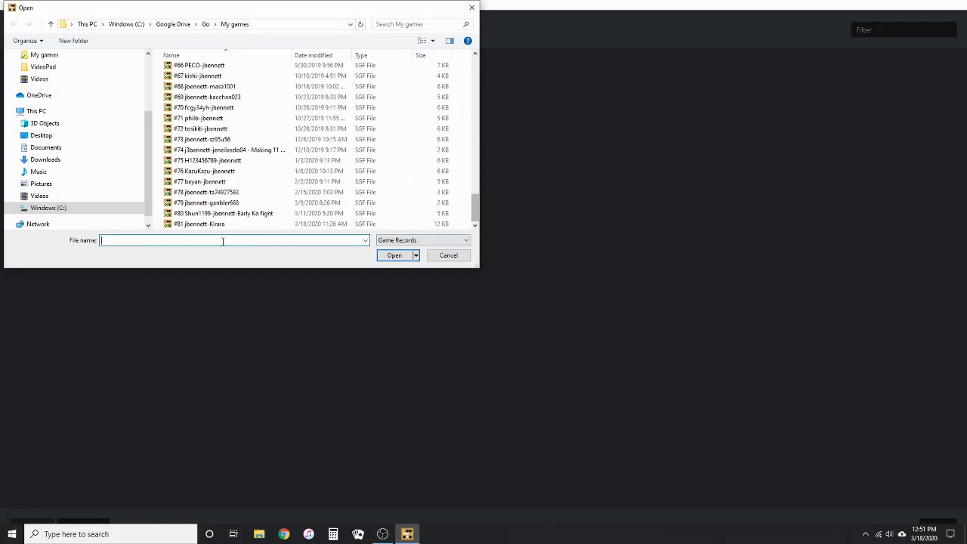
left_click(204, 224)
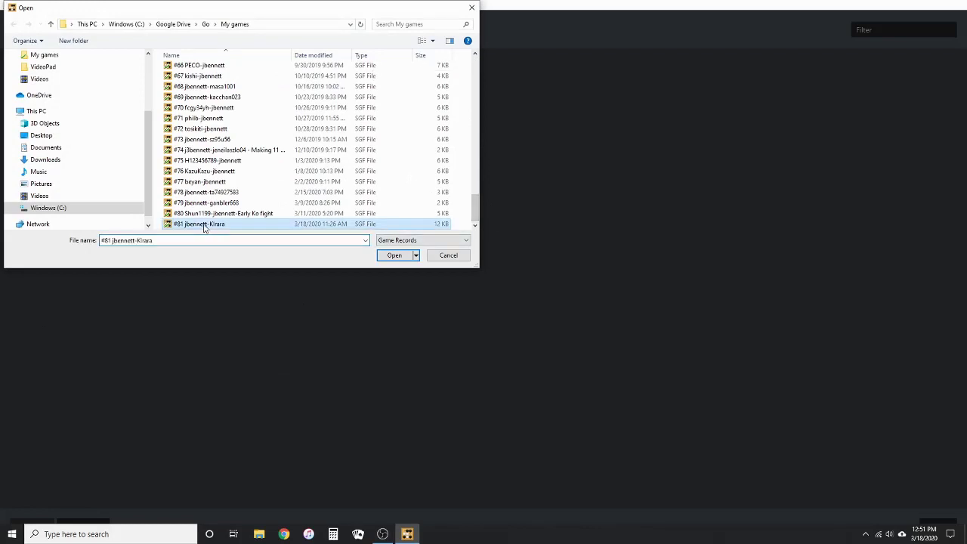
left_click(394, 255)
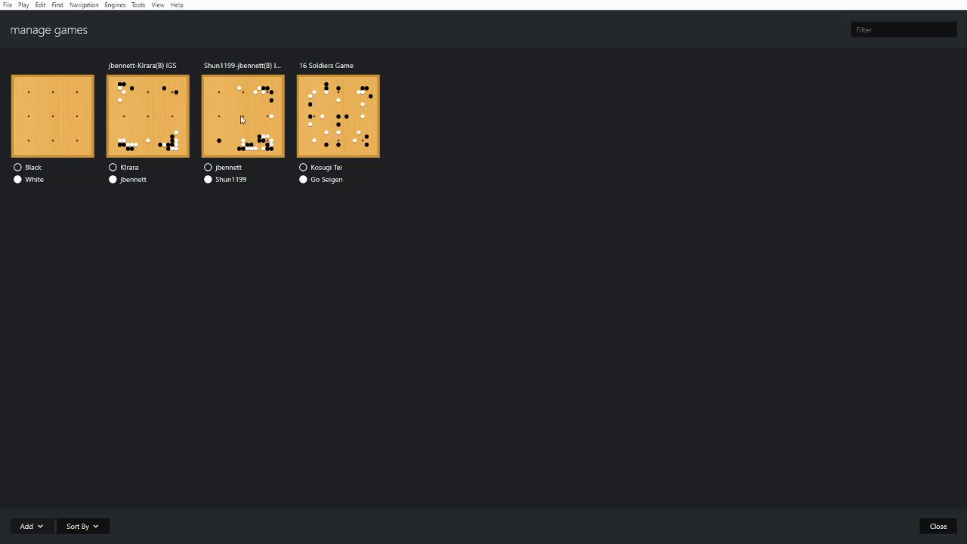
left_click(339, 117)
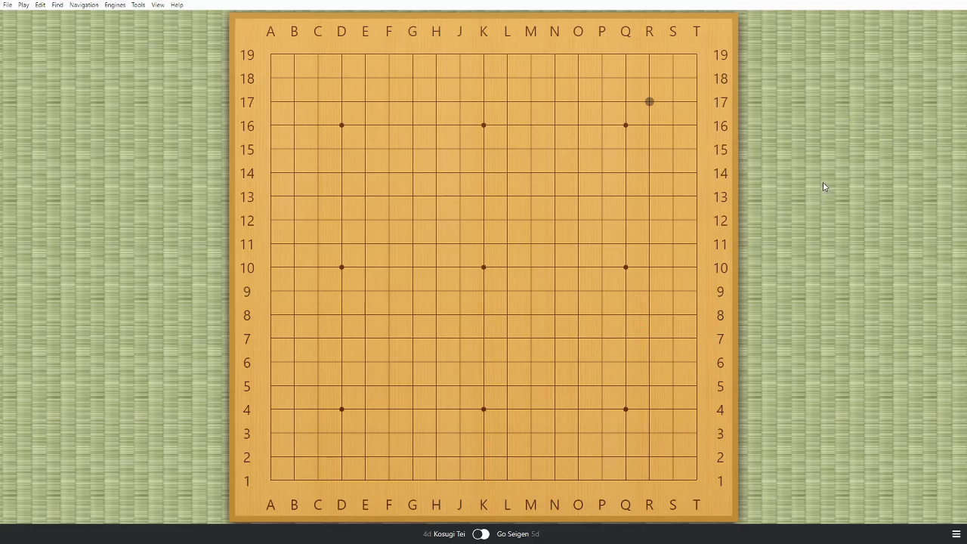
left_click(7, 6)
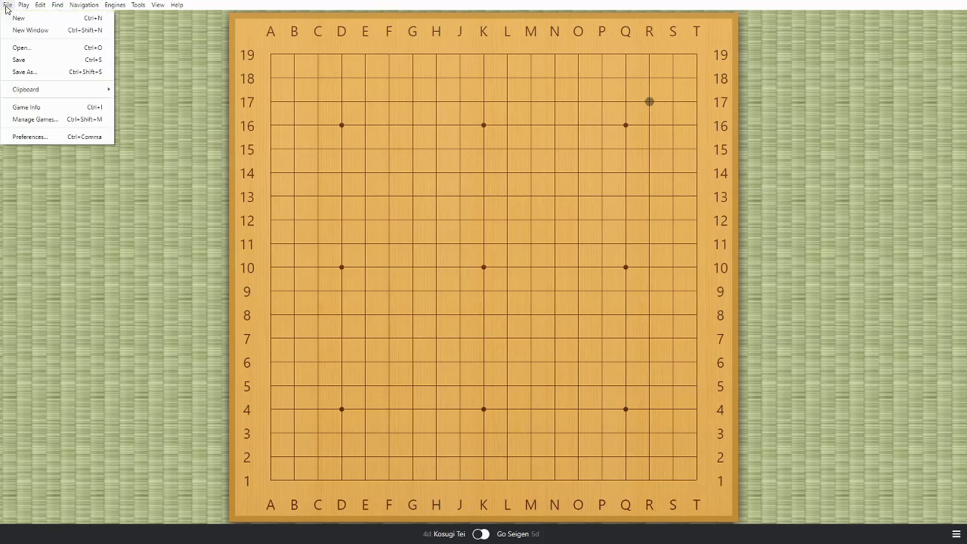
left_click(27, 110)
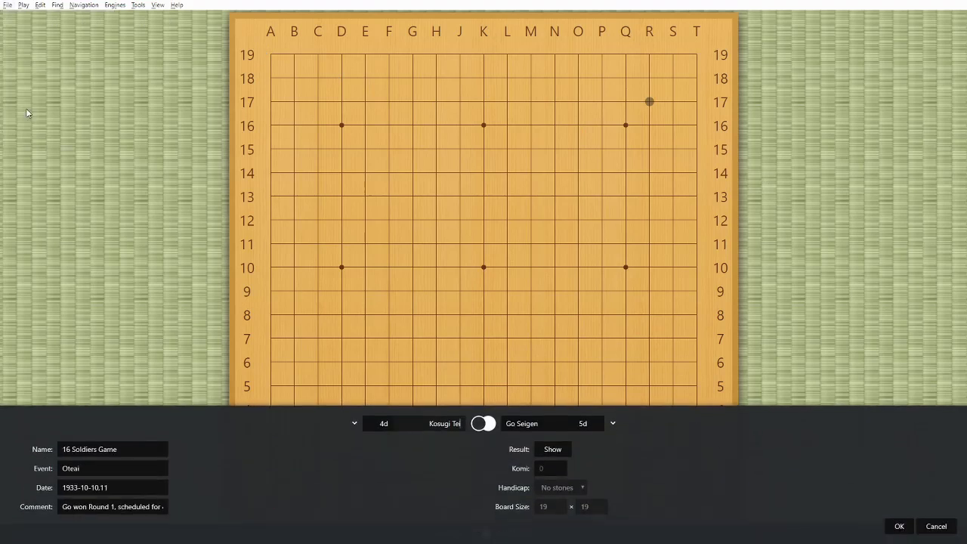
left_click(354, 424)
left_click(355, 424)
left_click(354, 424)
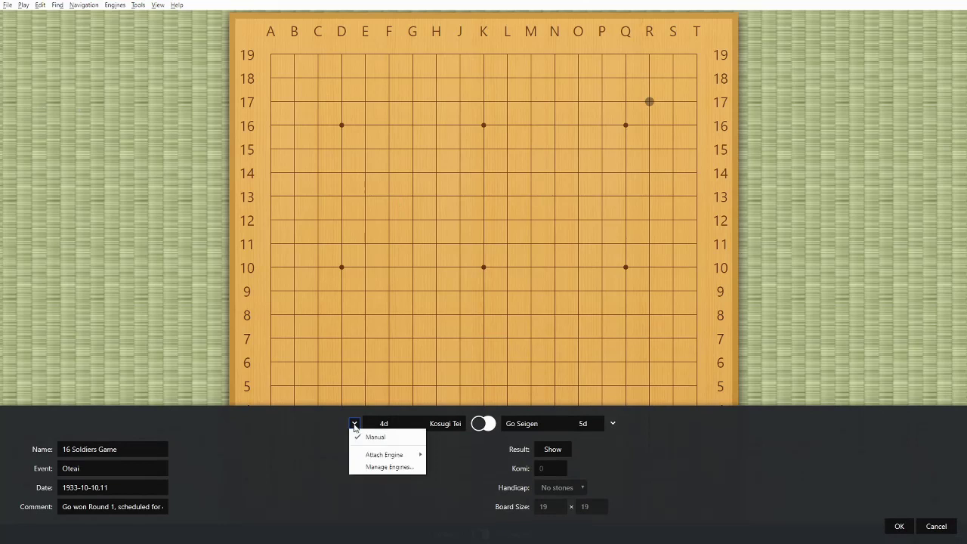
left_click(197, 321)
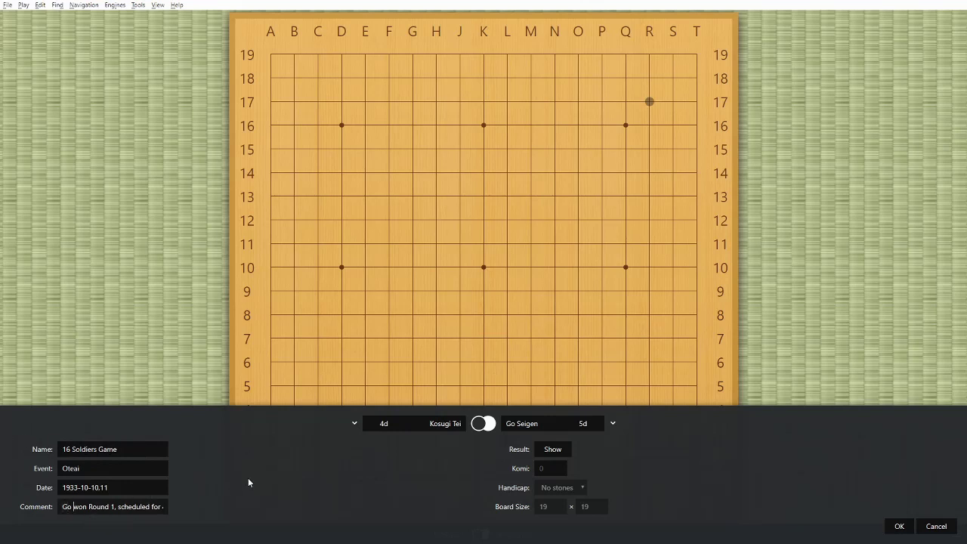
key("Right")
key("Right")
key("Right")
key("Right")
key("Right")
key("Right")
key("Right")
key("Right")
key("Right")
key("Right")
key("Right")
key("Right")
key("Right")
key("Right")
key("Right")
key("Right")
key("Right")
key("Right")
key("Right")
key("Right")
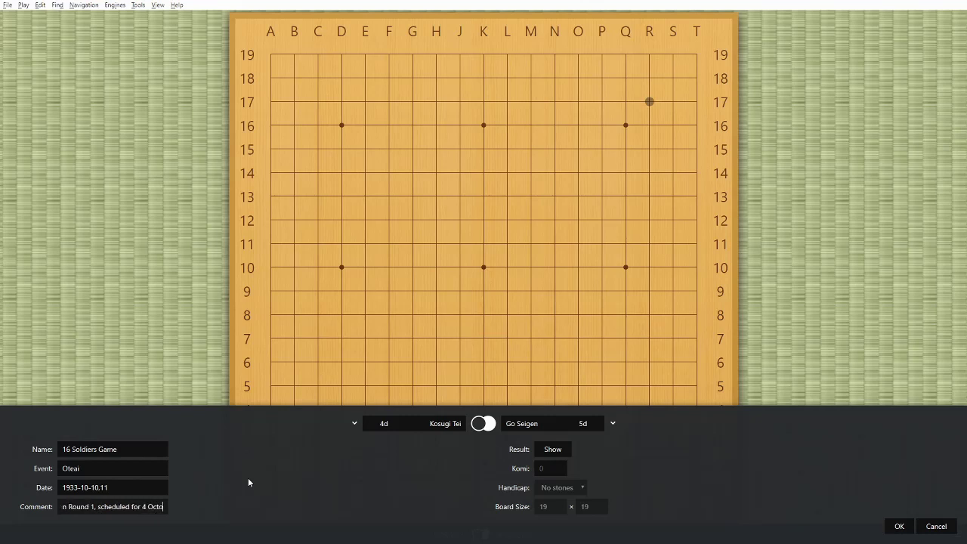
key("Right")
key("Right")
key("Right")
key("Right")
key("Right")
key("Right")
key("Right")
key("Right")
key("Right")
key("Right")
key("Right")
key("Right")
key("Right")
key("Right")
key("Right")
key("Right")
key("Right")
key("Right")
key("Right")
key("Right")
key("Right")
key("Right")
key("Right")
key("Right")
key("Right")
key("Right")
key("Right")
key("Right")
key("Right")
key("Right")
key("Right")
key("Right")
key("Right")
key("Right")
key("Right")
key("Right")
key("Right")
key("Right")
left_click(95, 469)
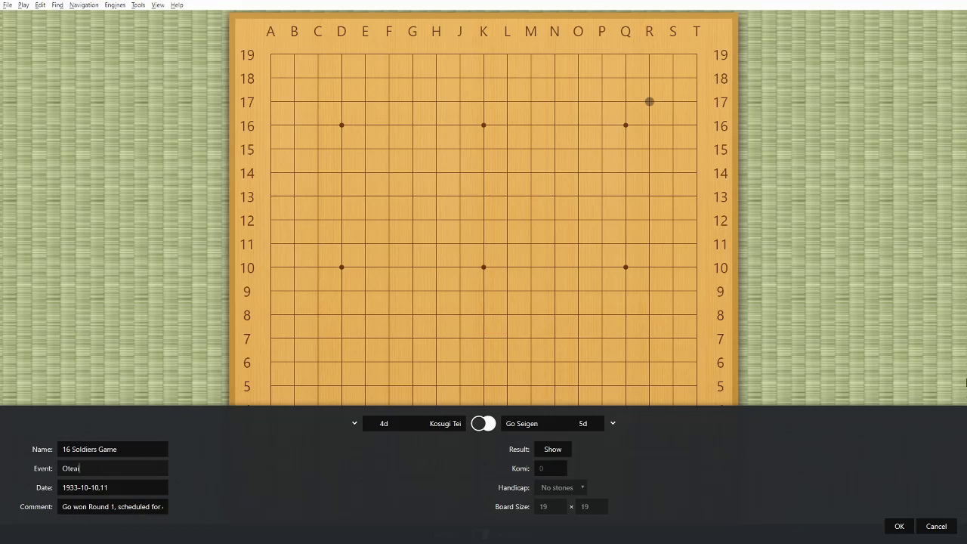
left_click(910, 526)
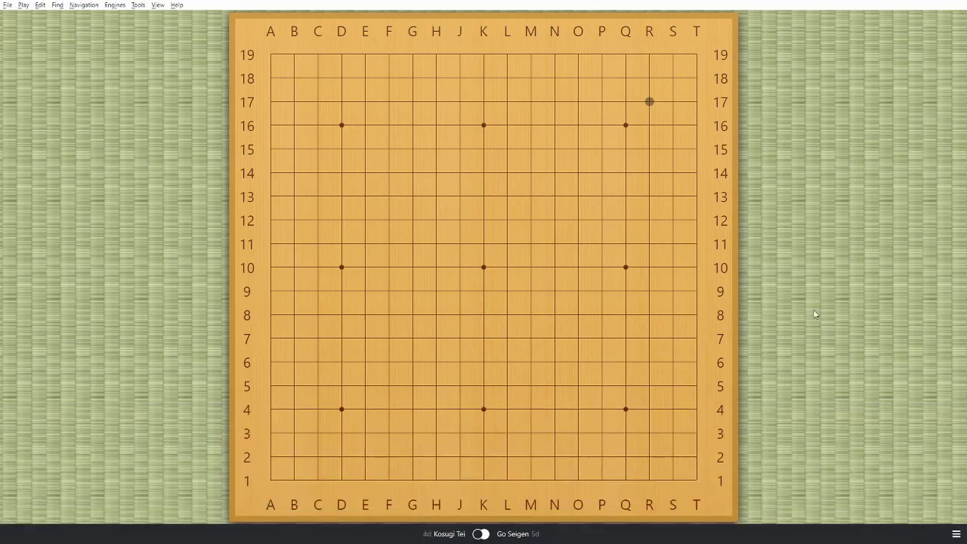
Show the game tree and step through the 16 Soldiers Game to move 8, White at F10.
left_click(160, 6)
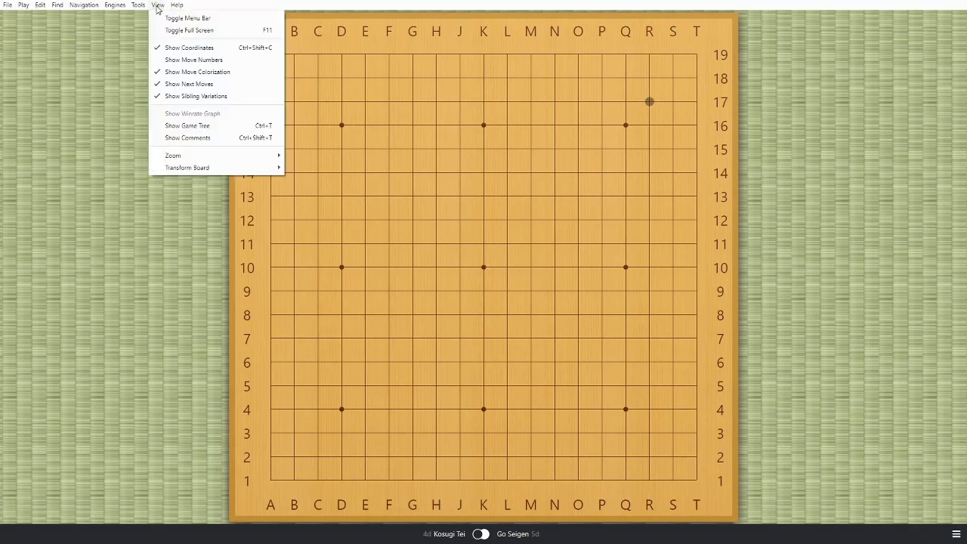
left_click(186, 126)
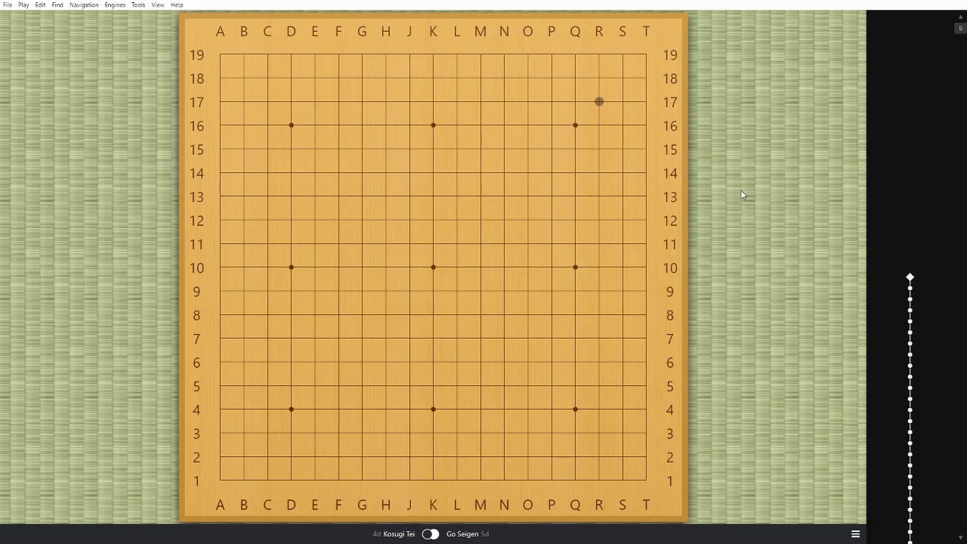
scroll(741, 192, "down", 4)
scroll(742, 197, "down", 1)
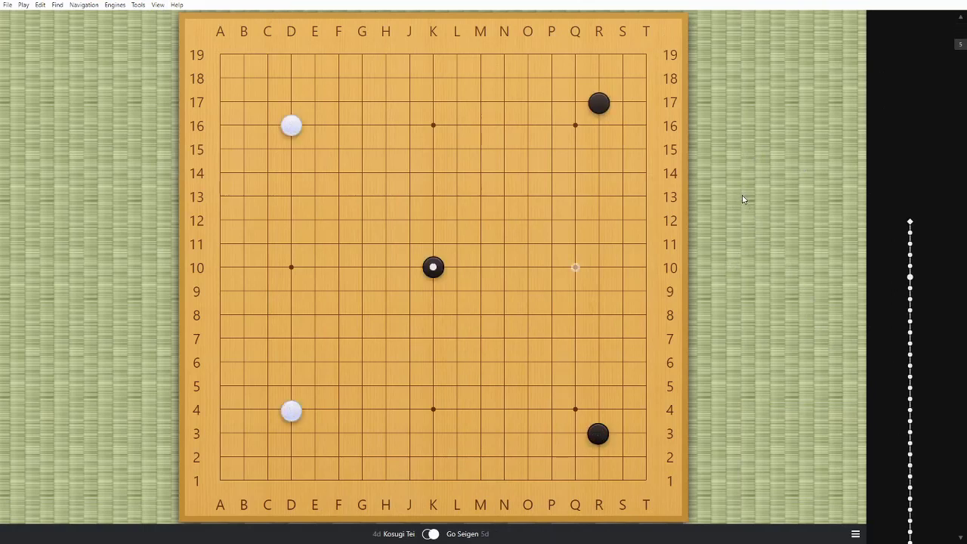
scroll(742, 196, "down", 5)
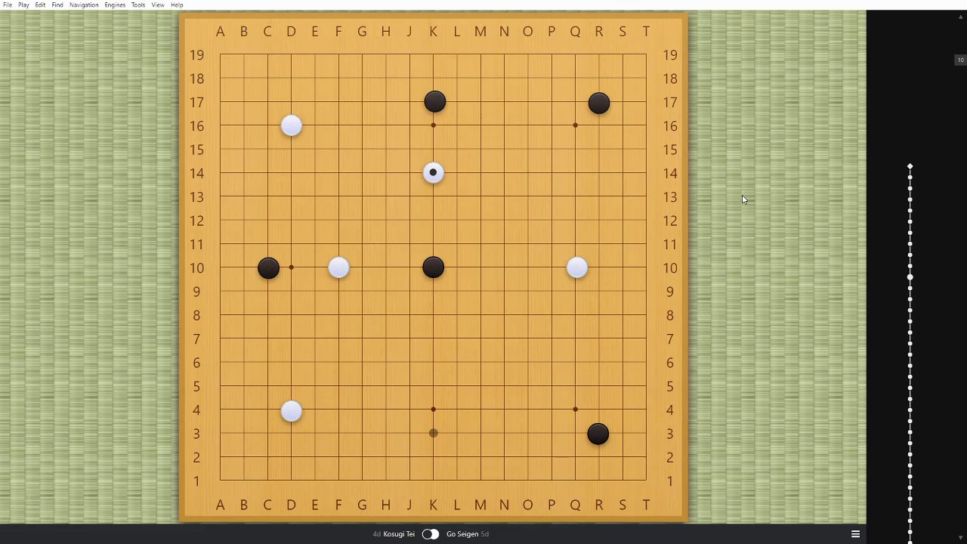
scroll(742, 199, "up", 8)
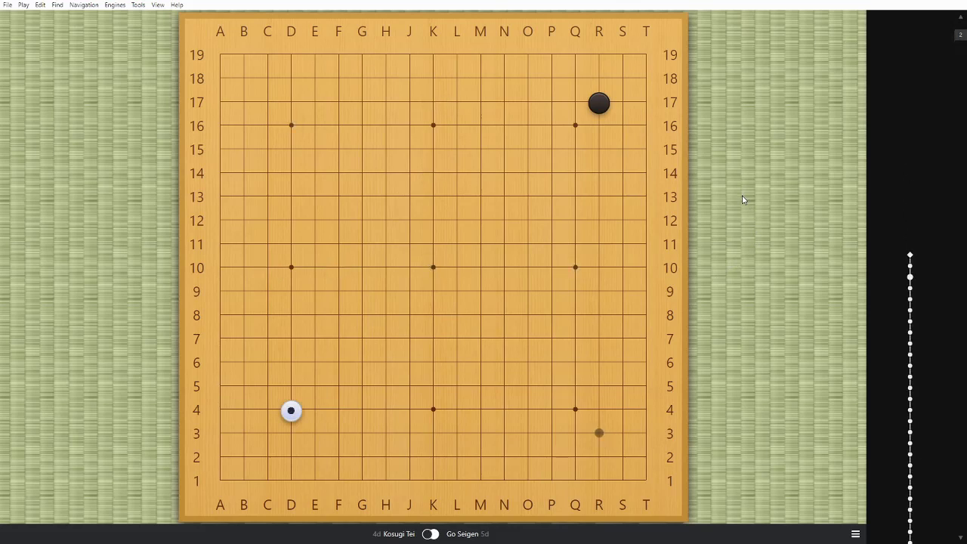
scroll(741, 199, "down", 1)
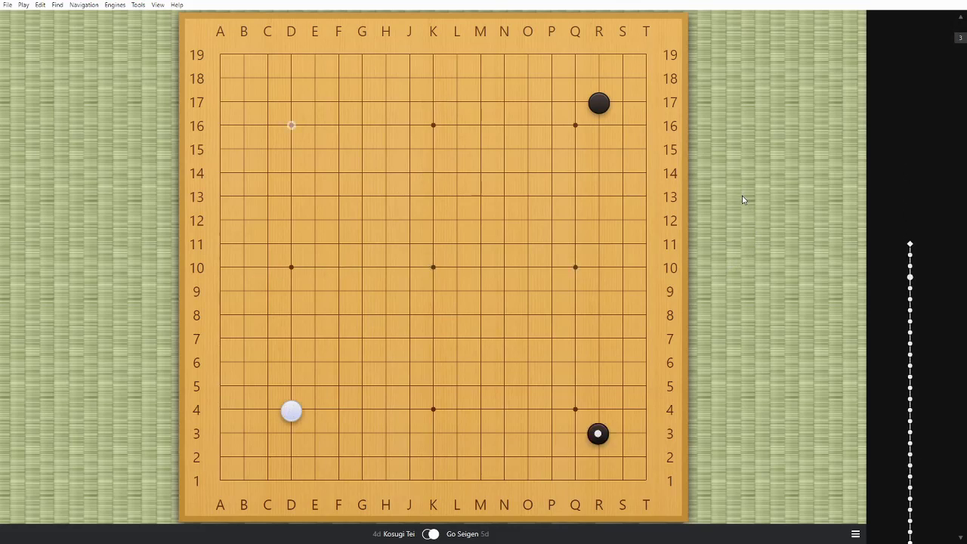
scroll(742, 199, "down", 1)
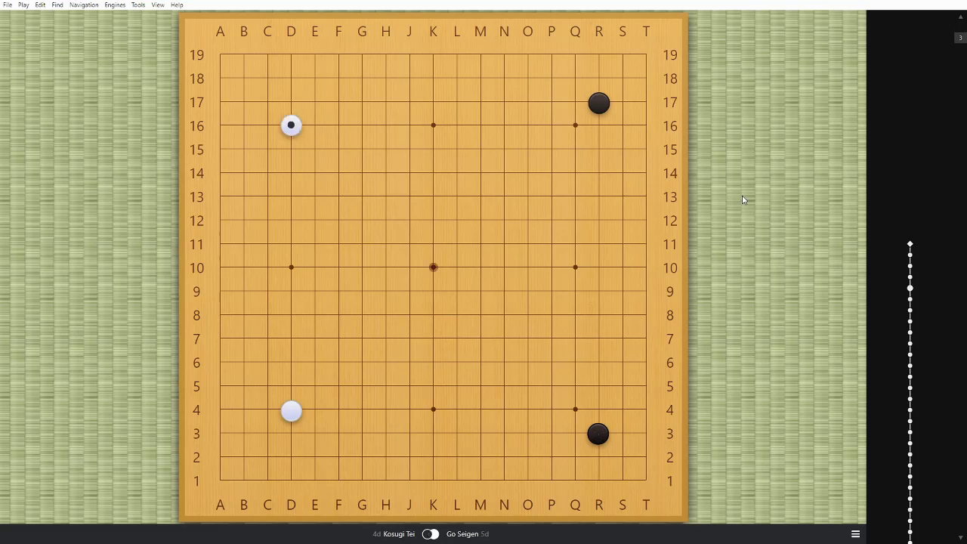
scroll(742, 200, "down", 1)
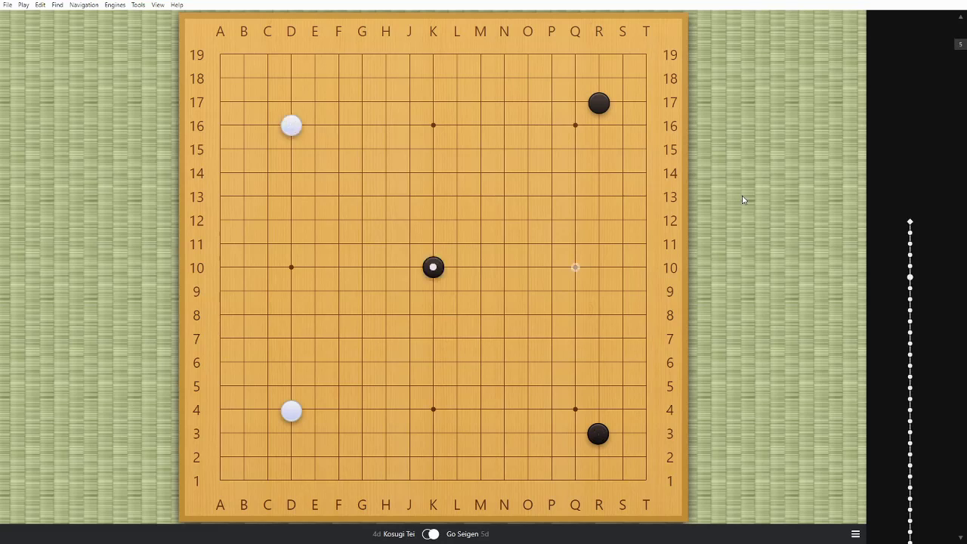
scroll(742, 199, "down", 1)
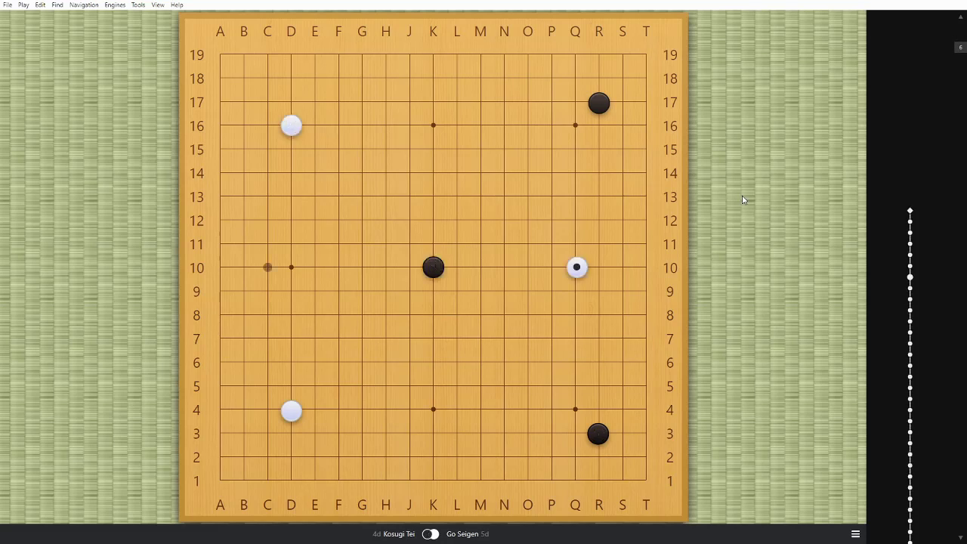
scroll(741, 200, "down", 1)
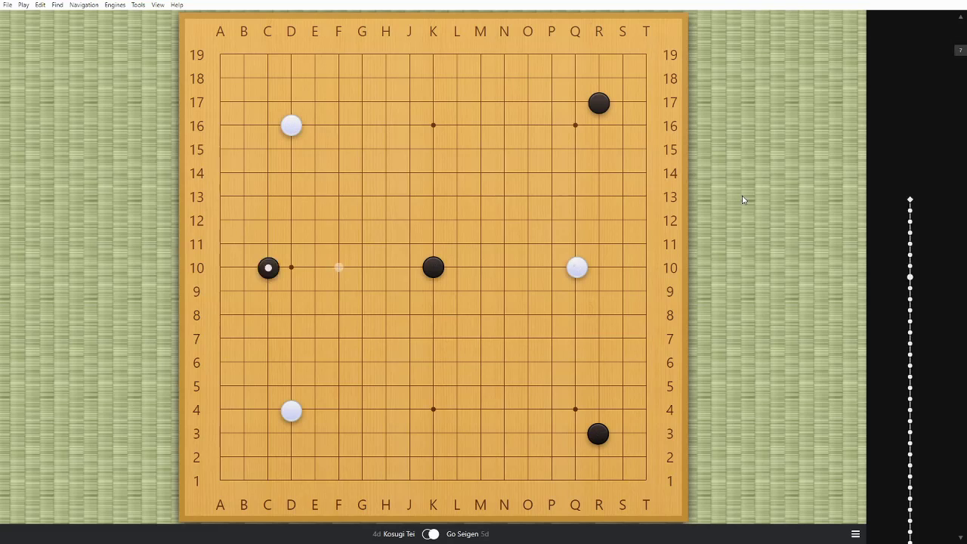
scroll(742, 200, "down", 1)
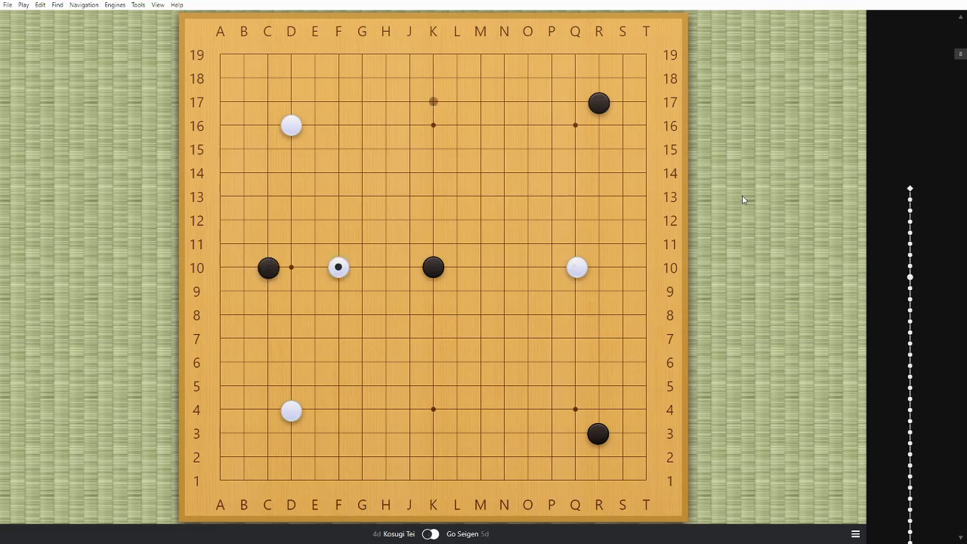